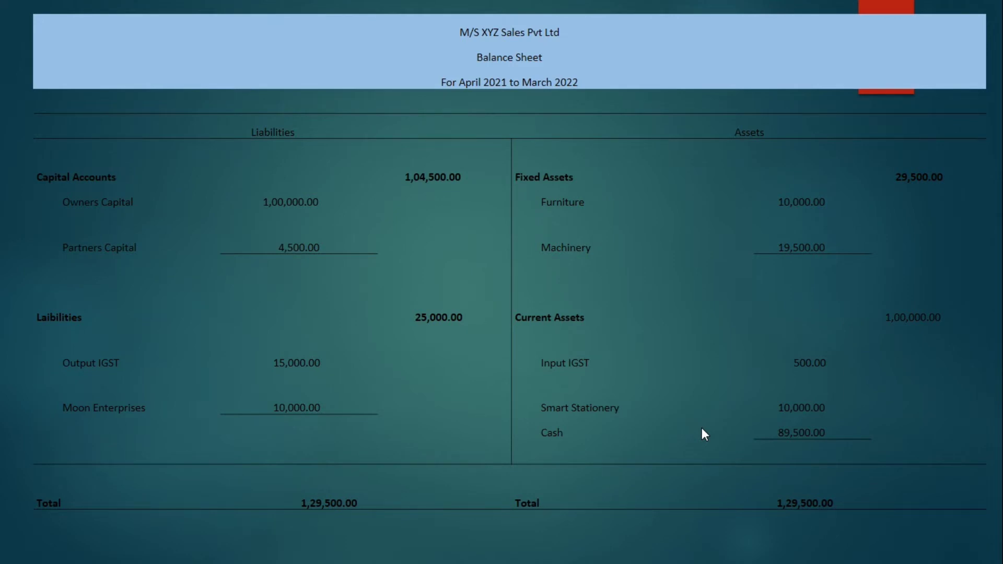
- Leave the balance-sheet slideshow and switch to TallyPrime's License dialog
key(alt+Tab)
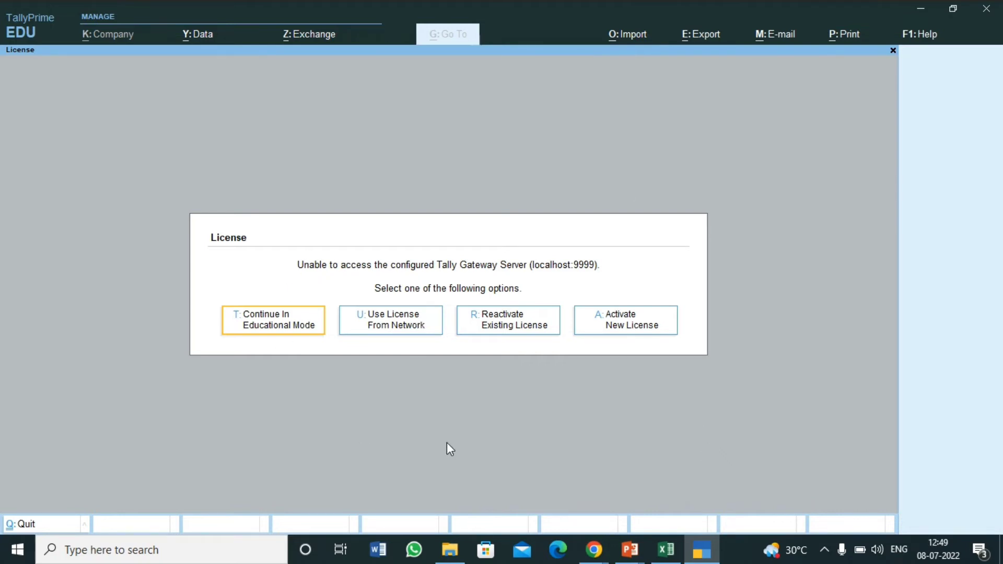
- Continue in Educational Mode and move through the Select Company list to Create Company
key(t)
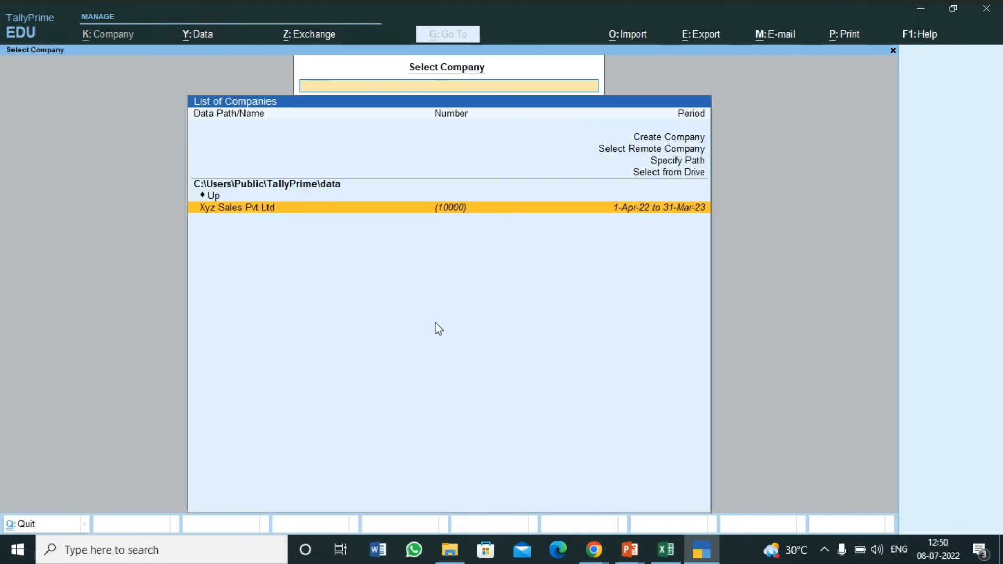
key(Up)
key(Up)
key(Up)
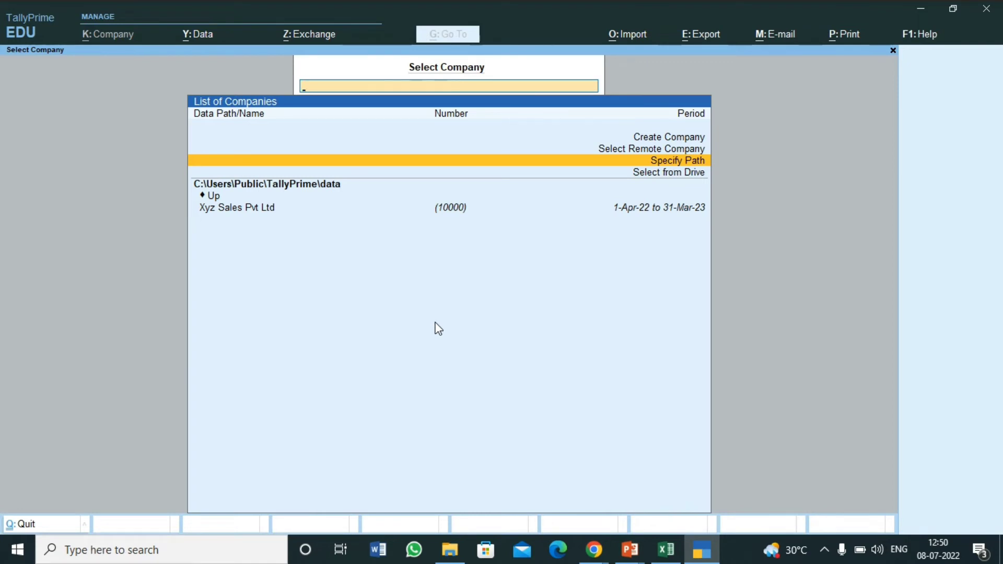
key(Down)
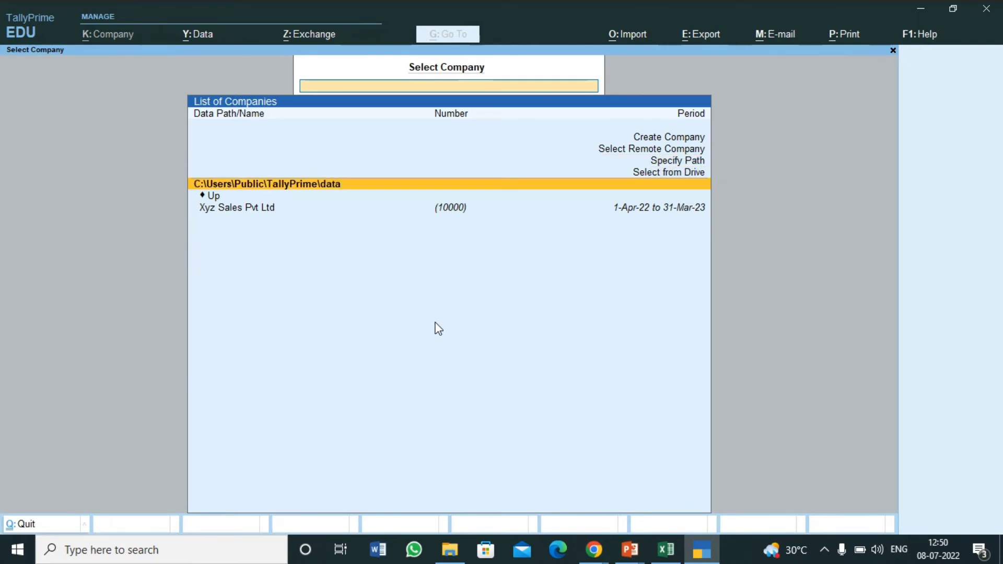
key(Down)
key(Down)
key(Up)
key(Up)
key(Down)
key(Down)
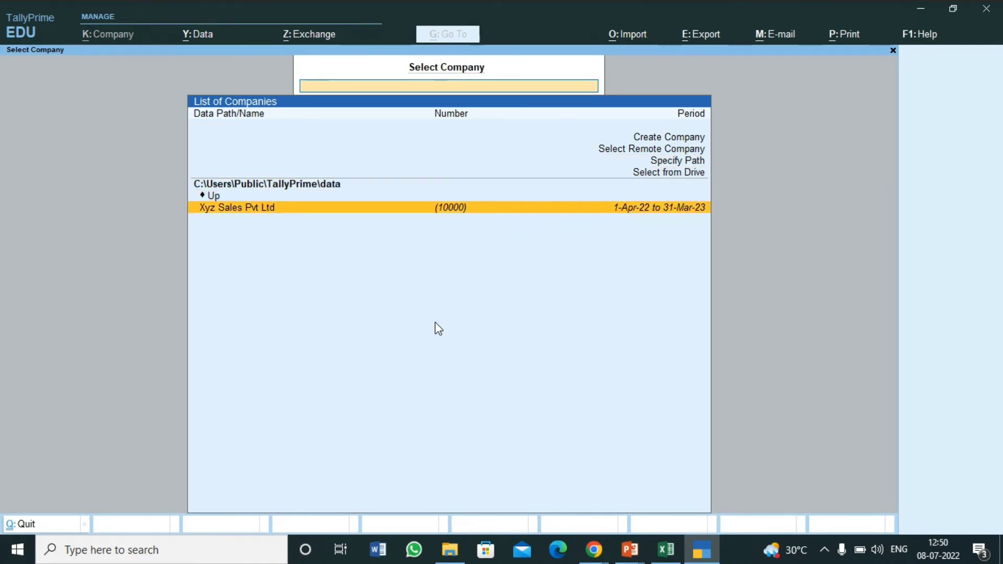
key(Up)
key(Down)
key(Up)
key(Up)
key(Up)
key(Up)
key(Up)
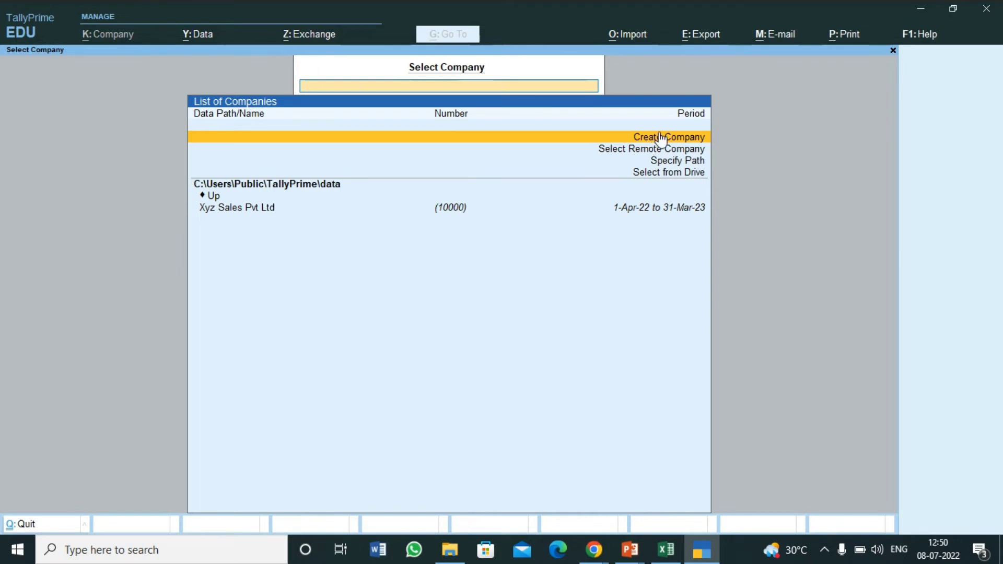
- Create a new company named 'XYZ Sales Pvt Ltd'
click(590, 136)
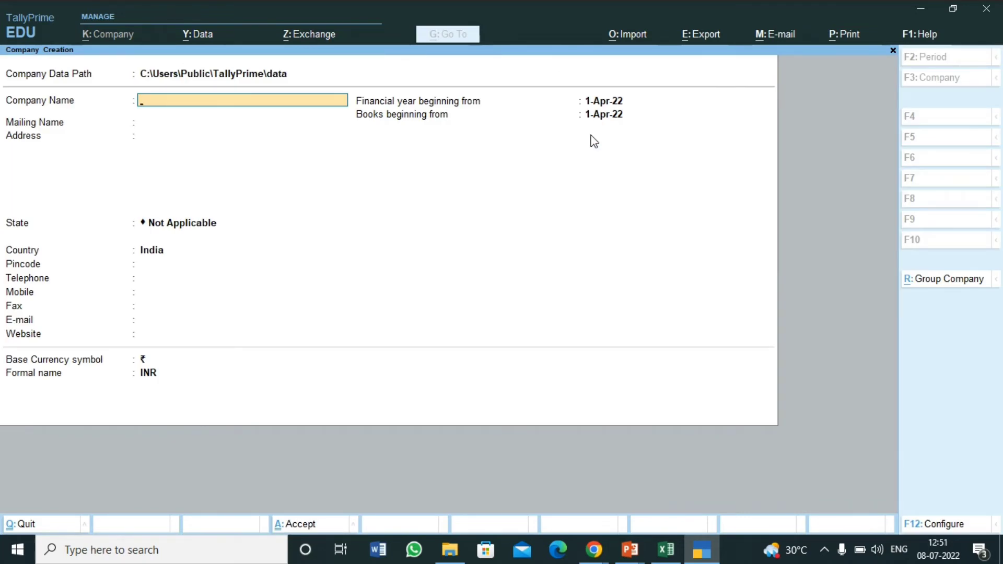
text(XYZ Sales Pvt Ltd)
key(Return)
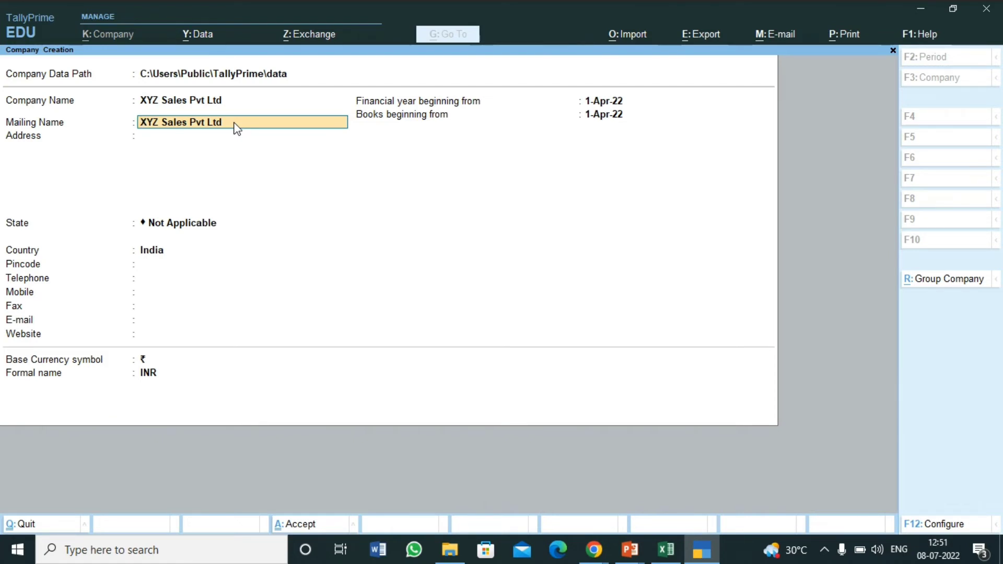
- Change the mailing name to 'XYZ Sales Private Limited'
key(BackSpace)
key(BackSpace)
key(BackSpace)
key(BackSpace)
key(BackSpace)
text(rivate Limited)
key(Return)
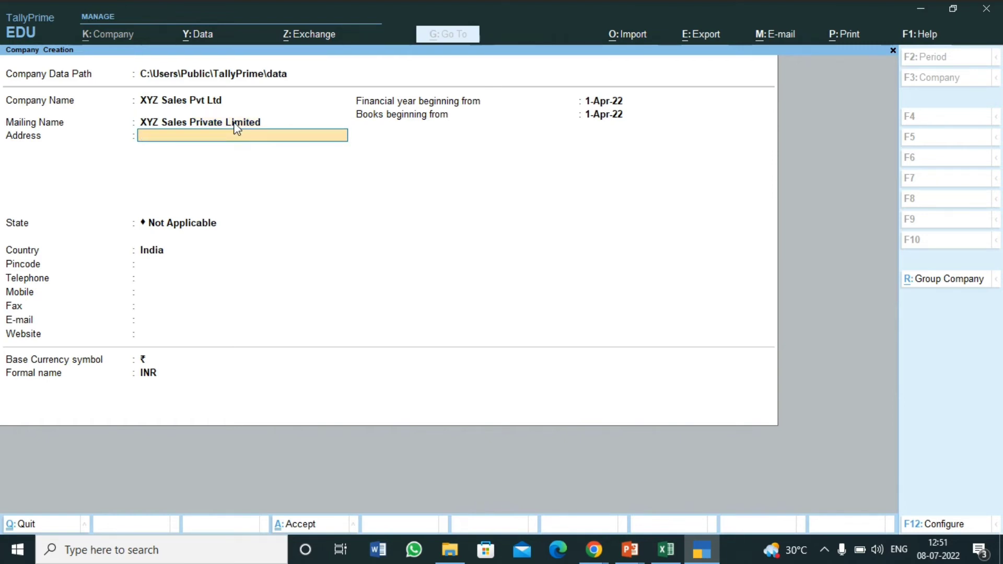
- Enter the company's three-line office address
key(Return)
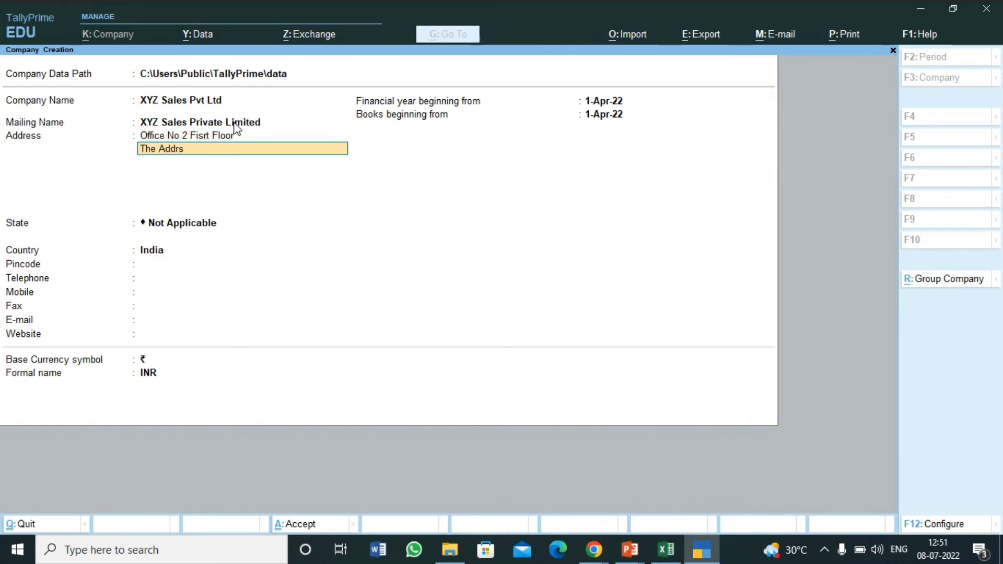
key(Return)
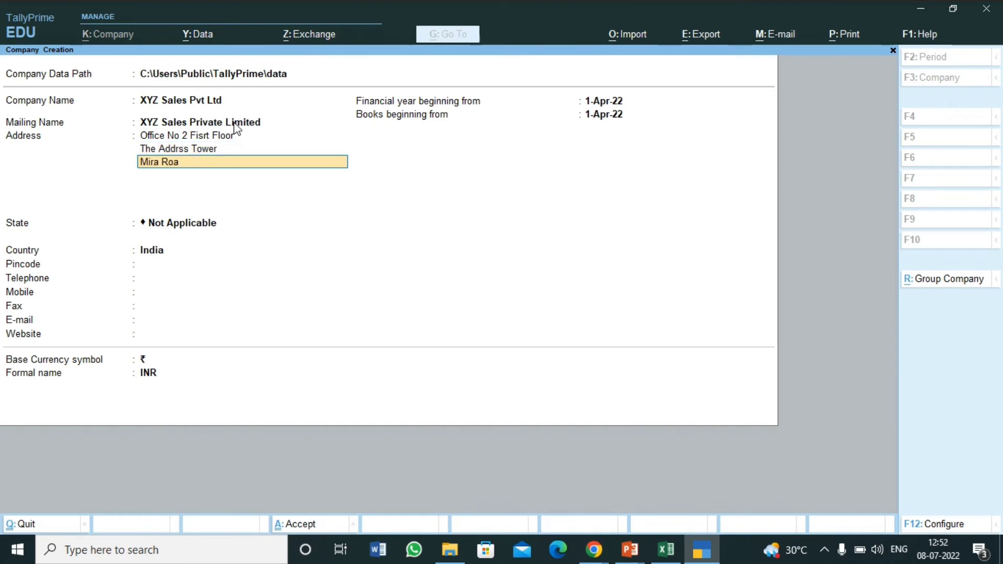
key(Return)
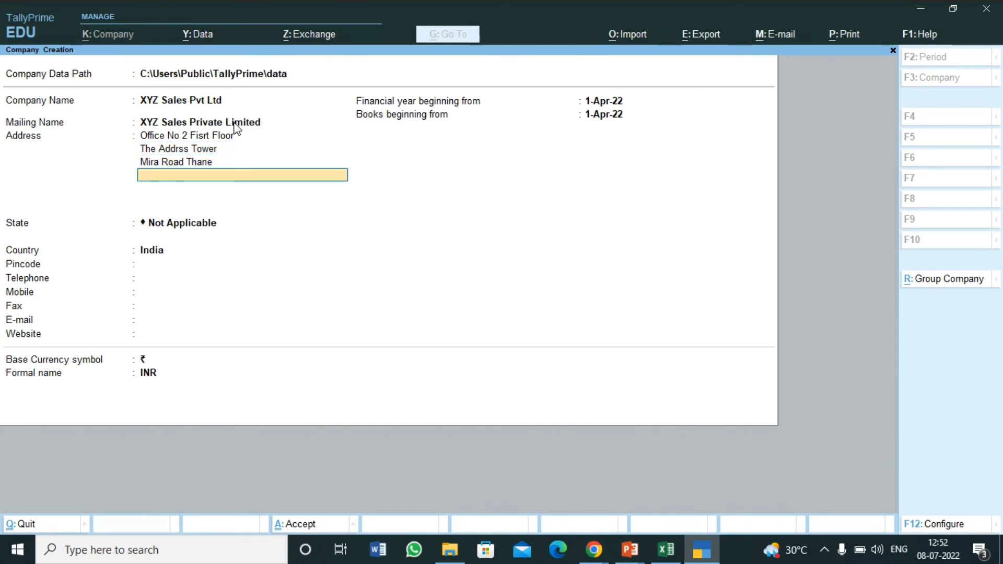
key(Return)
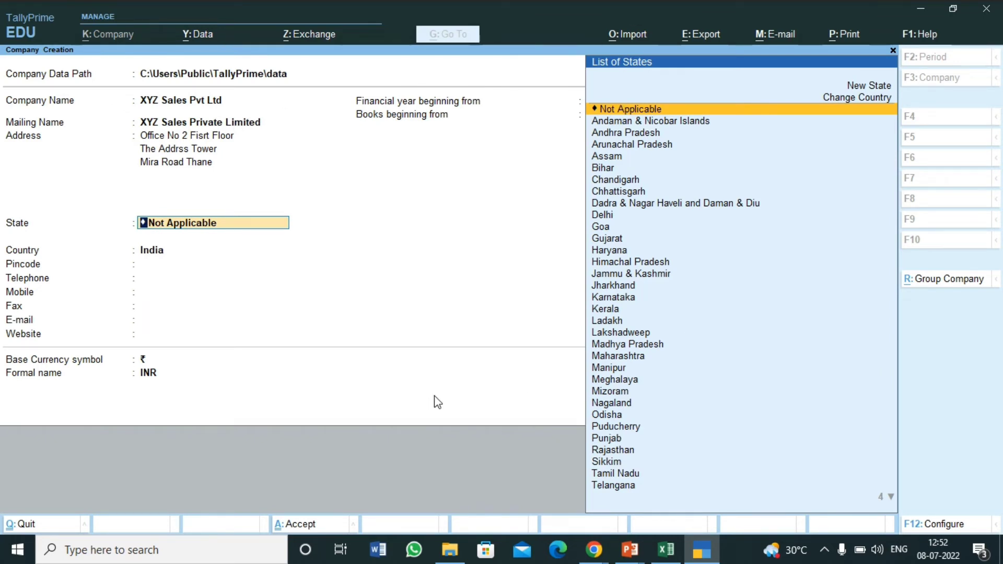
- Set the state to Maharashtra and enter the company's pincode
text(Mah)
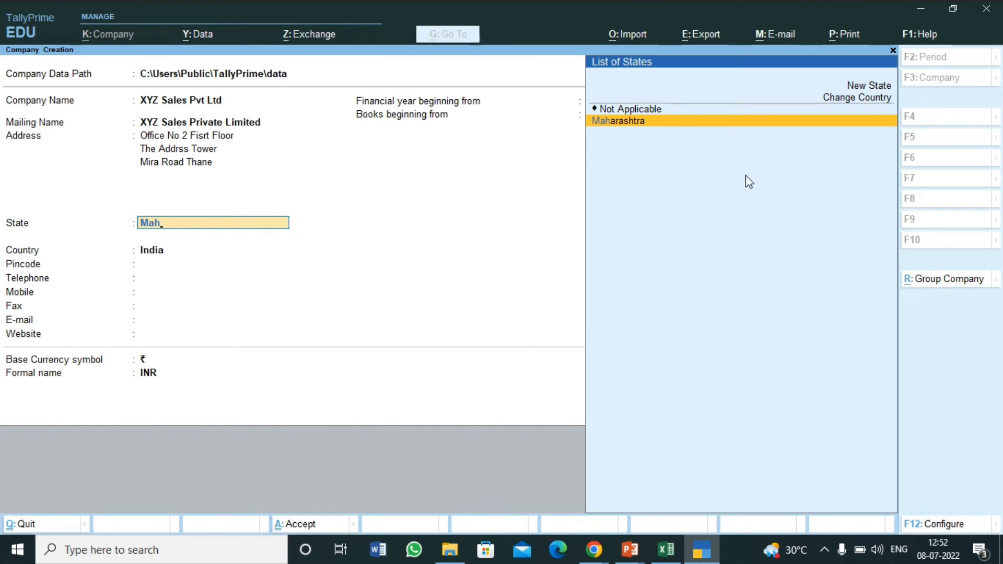
click(627, 124)
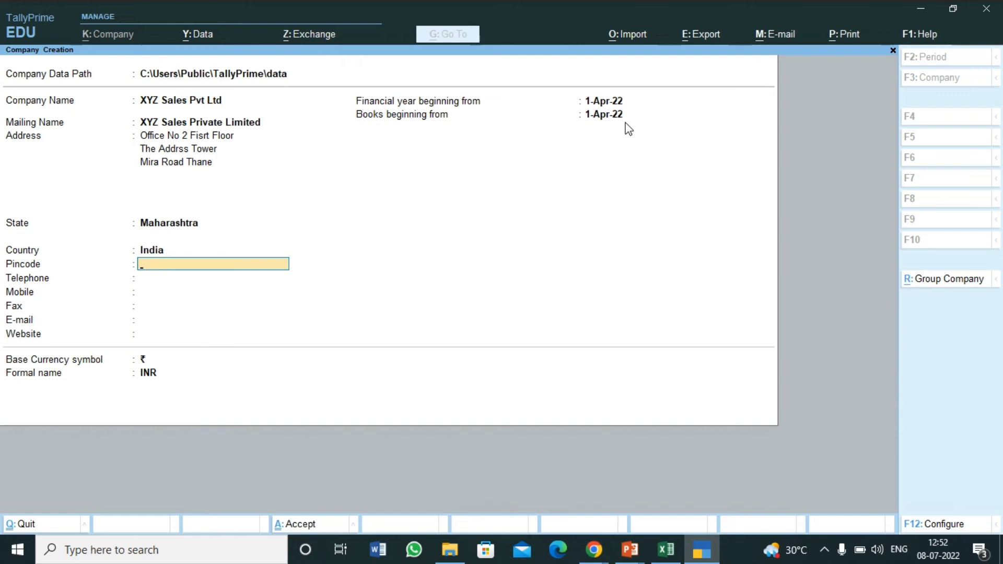
text(401107)
key(Return)
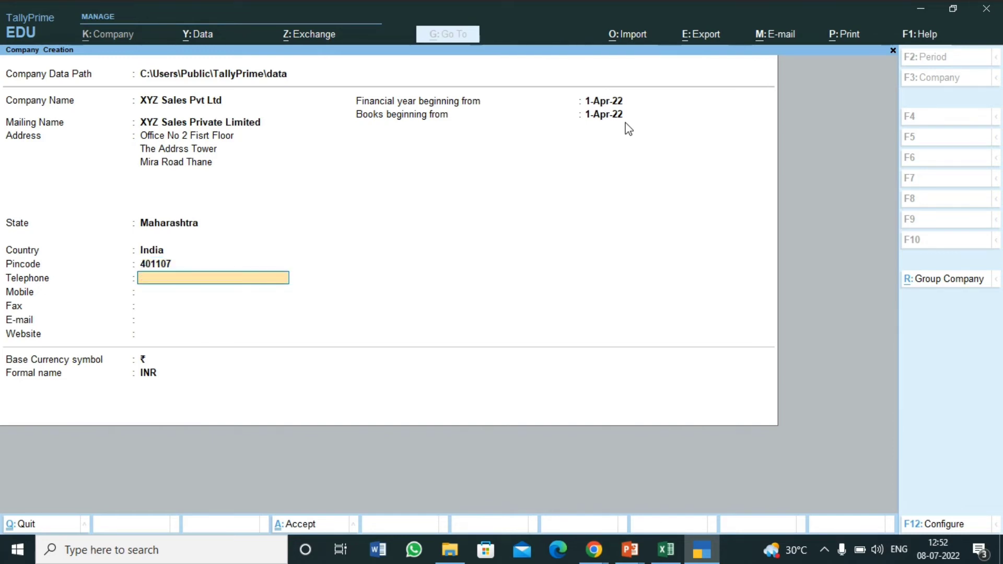
- Enter the telephone and mobile numbers, leave fax blank, add the e-mail and website xyz.com
text(9999999999)
key(Return)
text(99999)
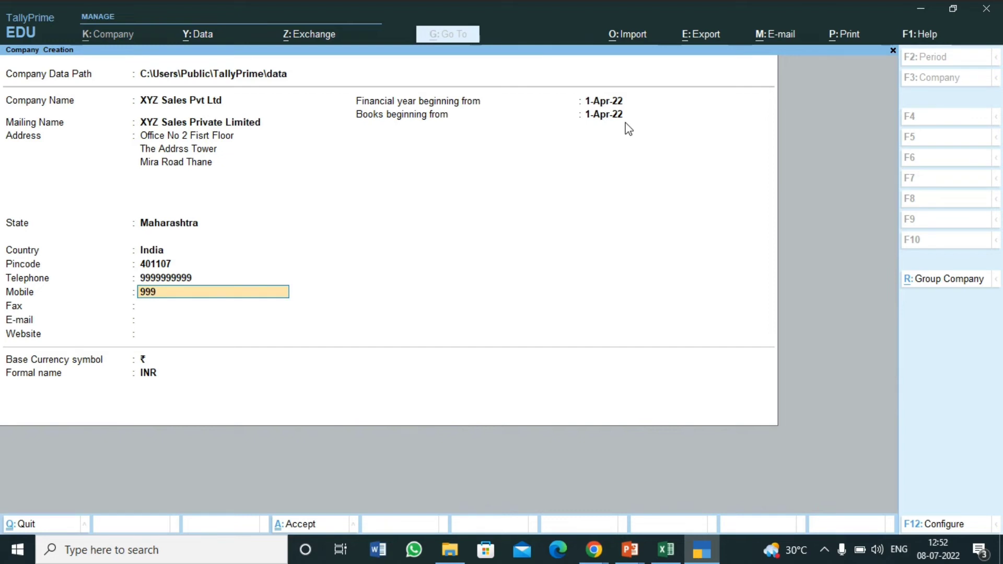
text(99999)
key(Return)
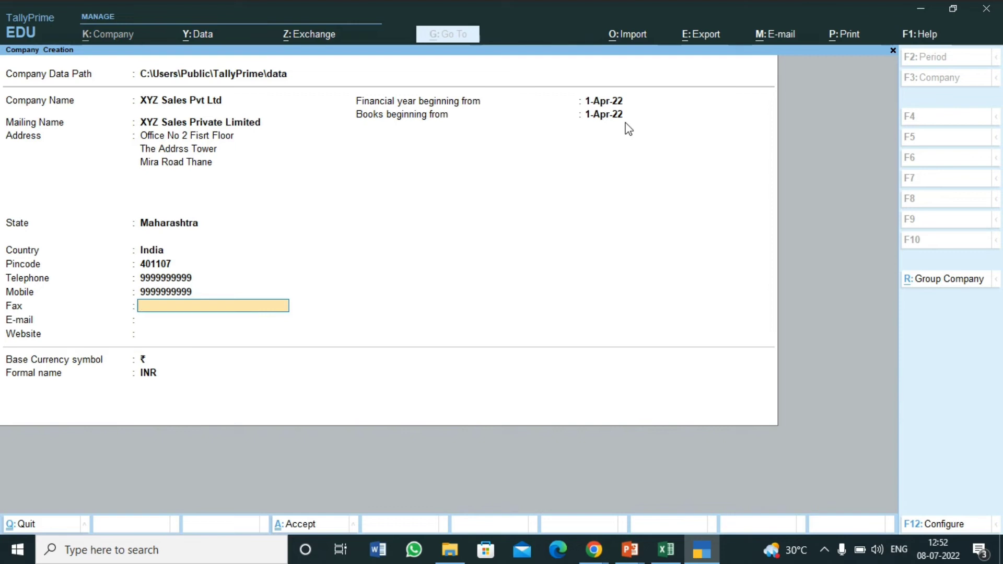
key(Return)
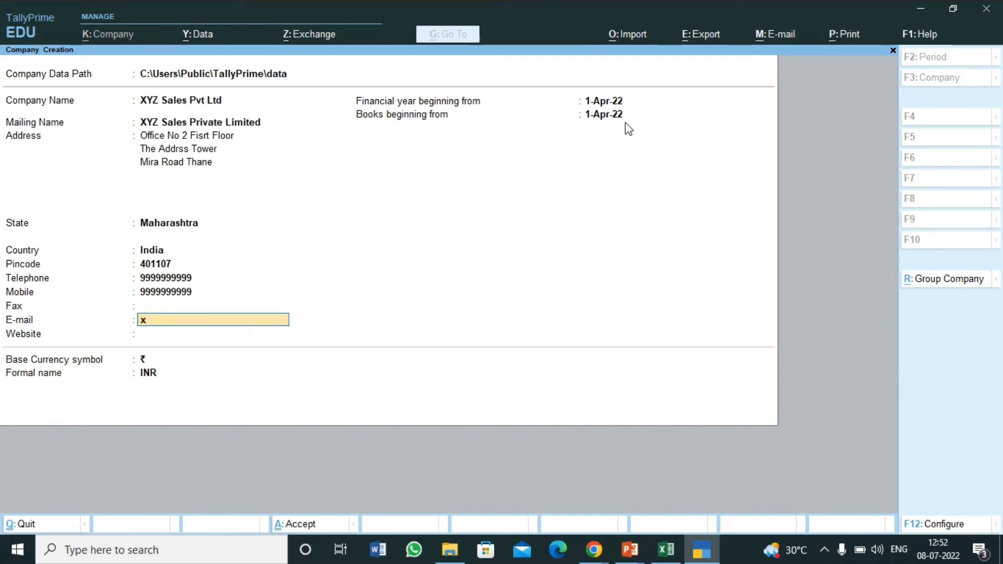
key(Return)
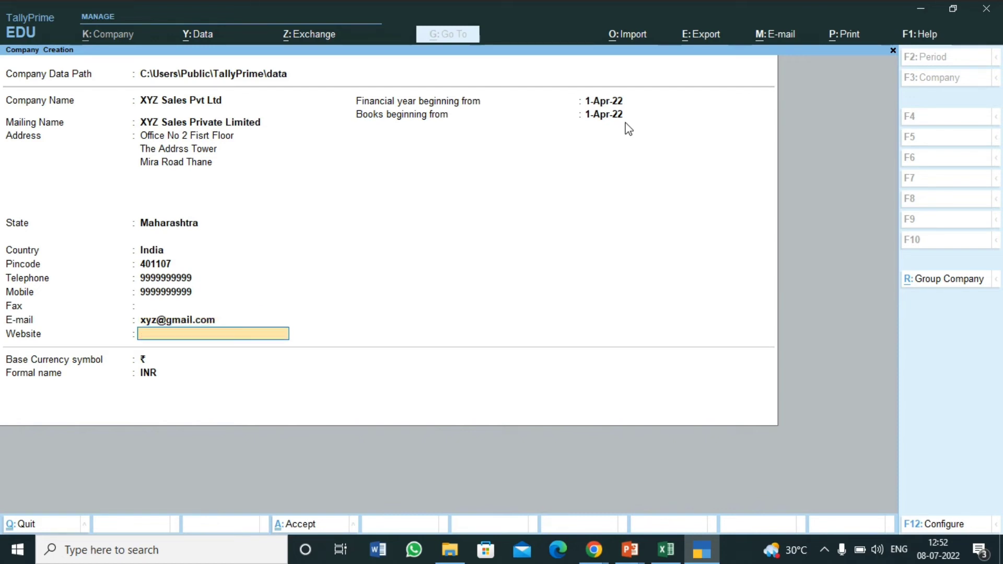
text(xyz.com)
key(Return)
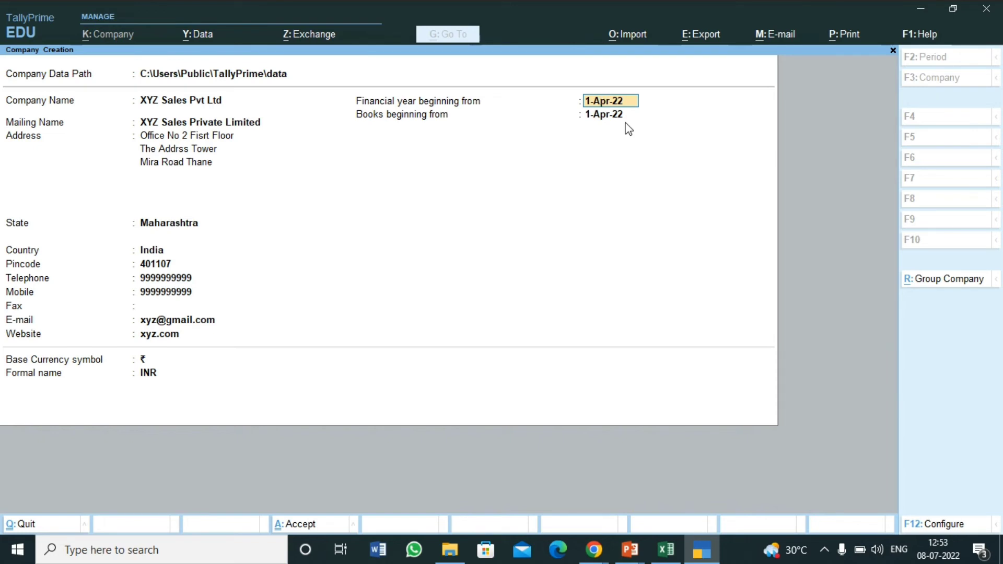
- Keep the 1-Apr-22 financial year and books dates, ₹ symbol and INR formal name
key(Return)
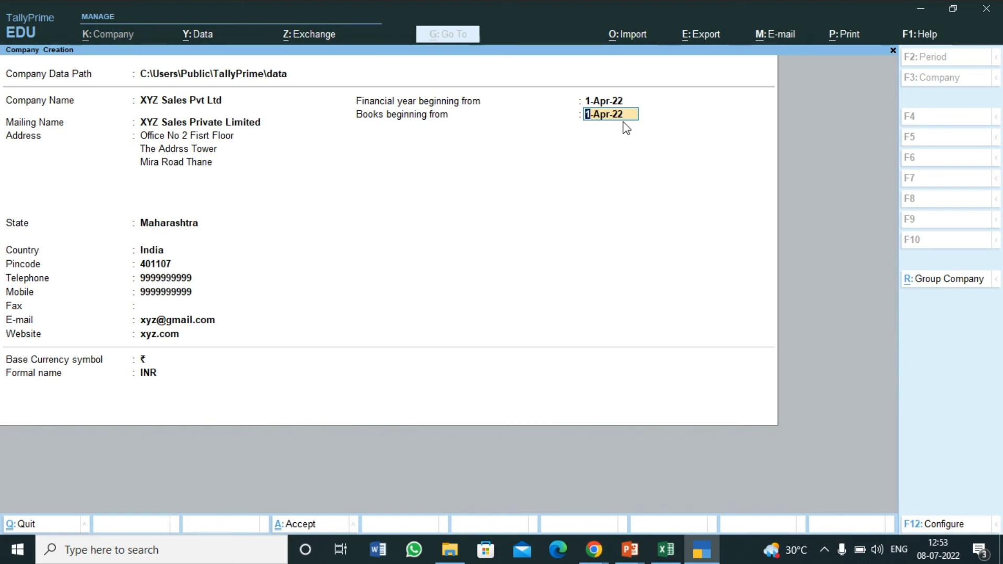
key(Return)
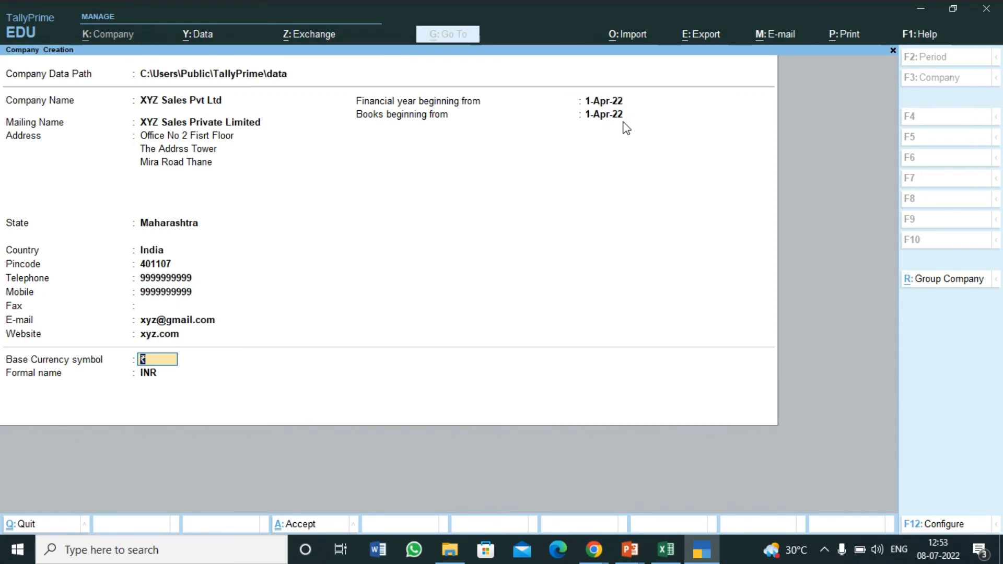
key(Return)
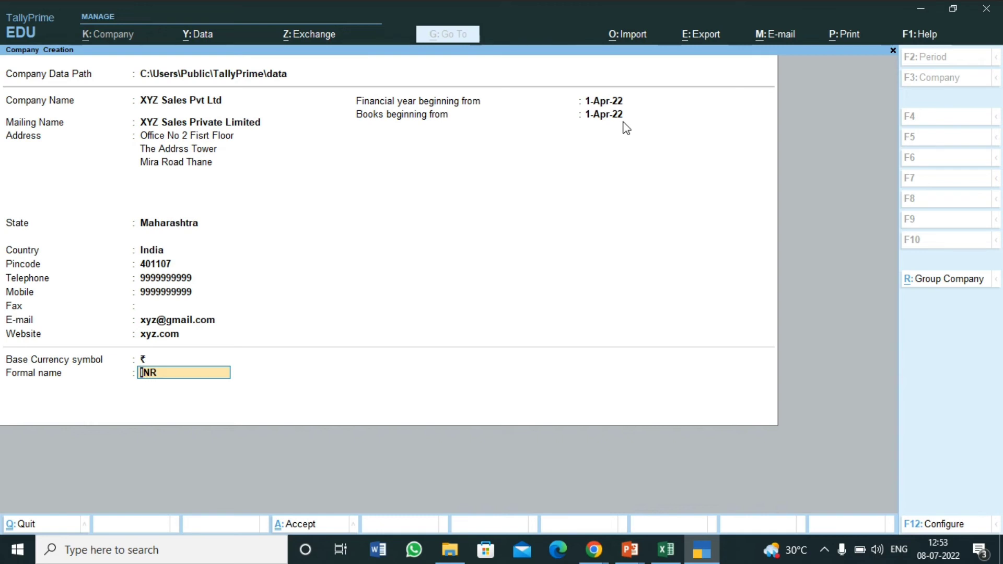
key(Return)
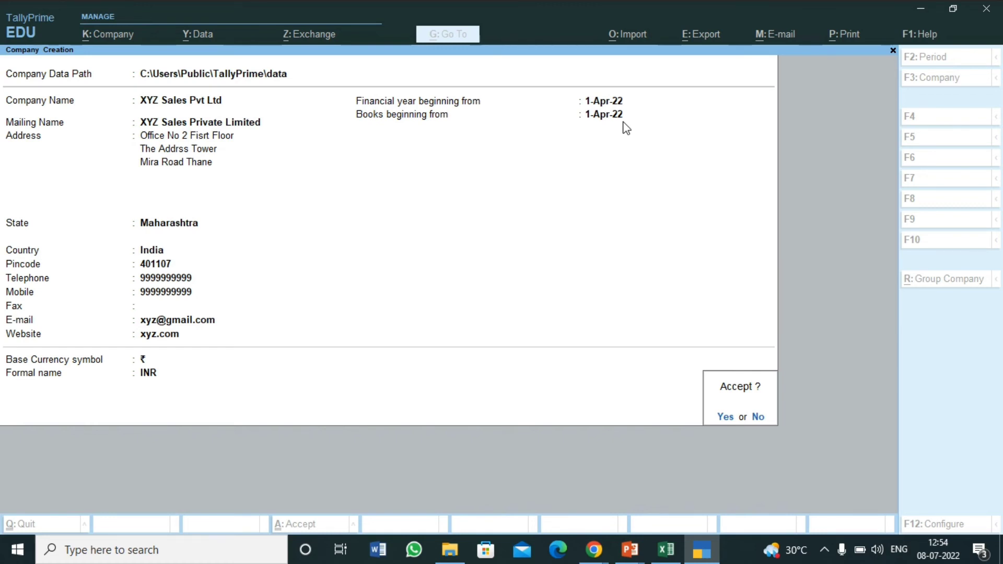
- Decline the Accept prompt, then save the XYZ Sales Pvt Ltd company with Ctrl+A
key(n)
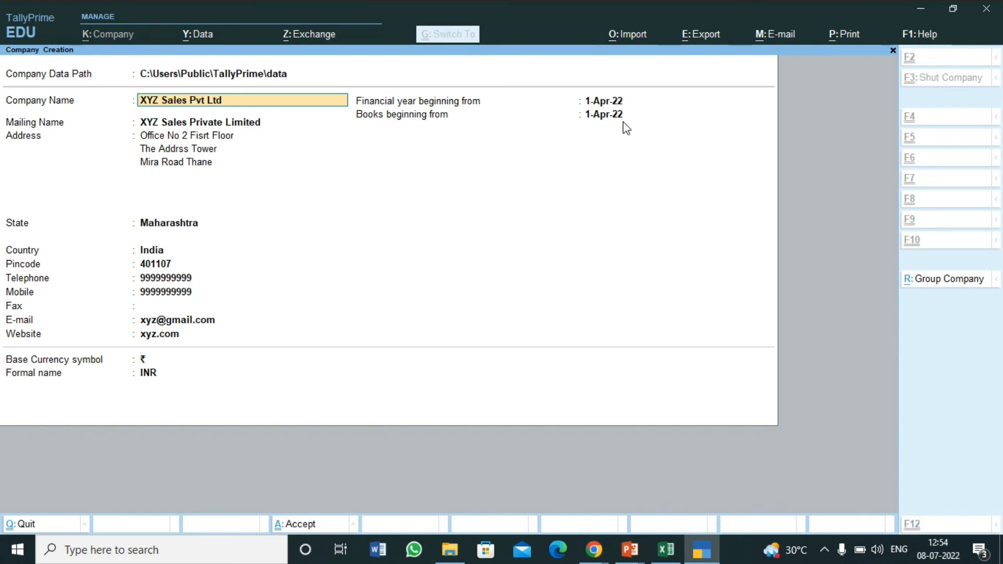
key(ctrl+a)
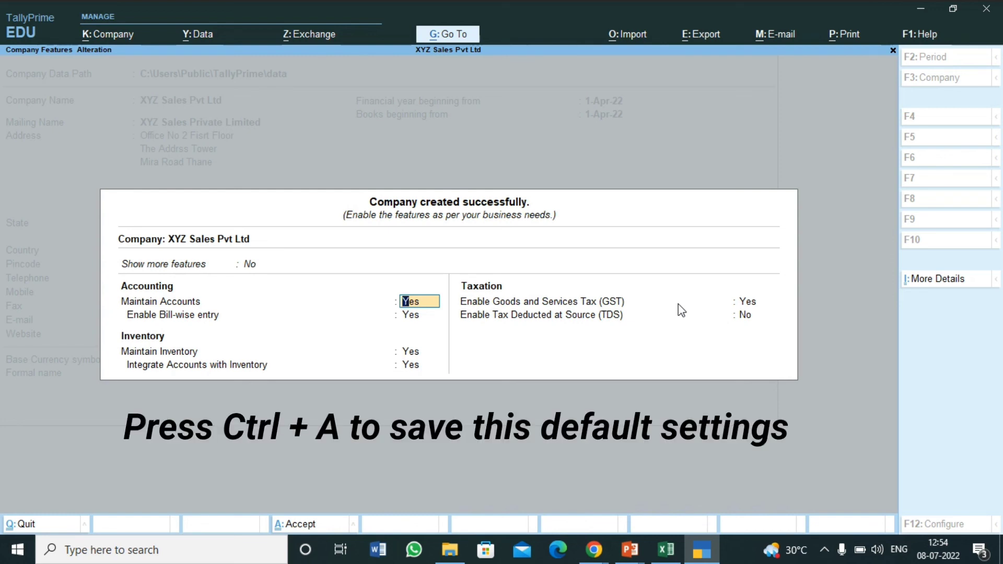
- Accept the default company features and browse the Gateway of Tally's masters, transactions and reports
key(ctrl+a)
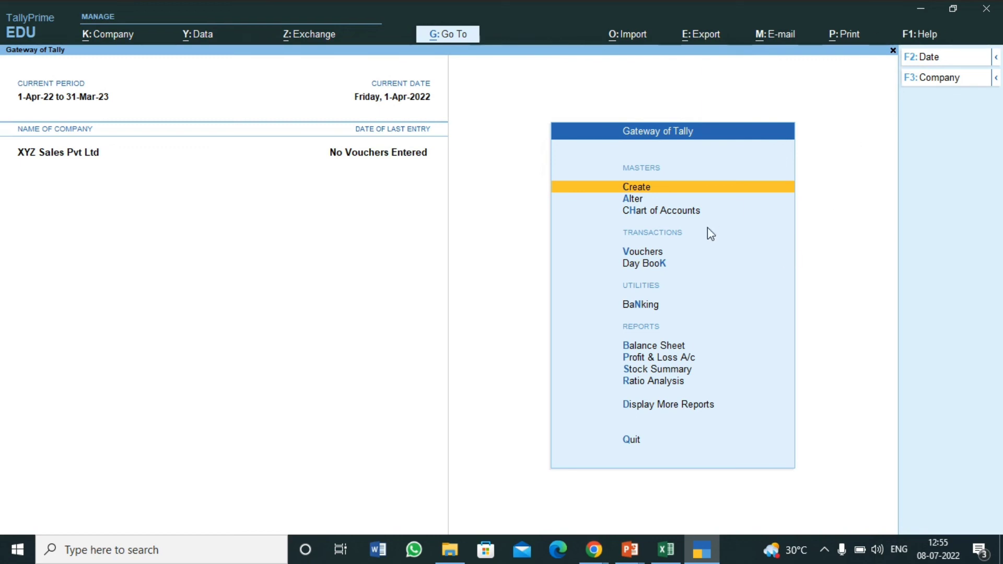
key(Down)
key(Down)
key(Up)
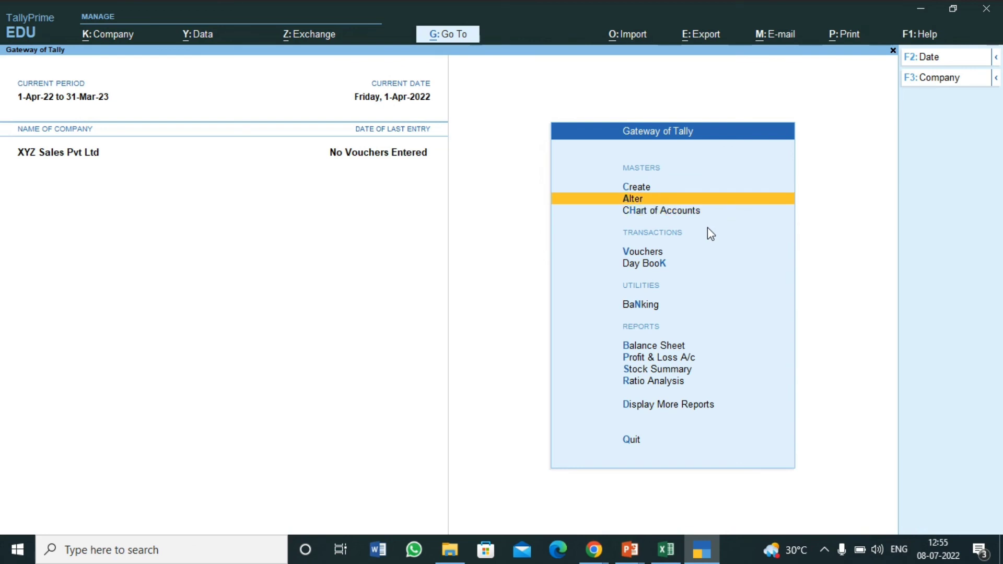
key(Up)
key(Down)
key(Down)
key(Down)
key(Down)
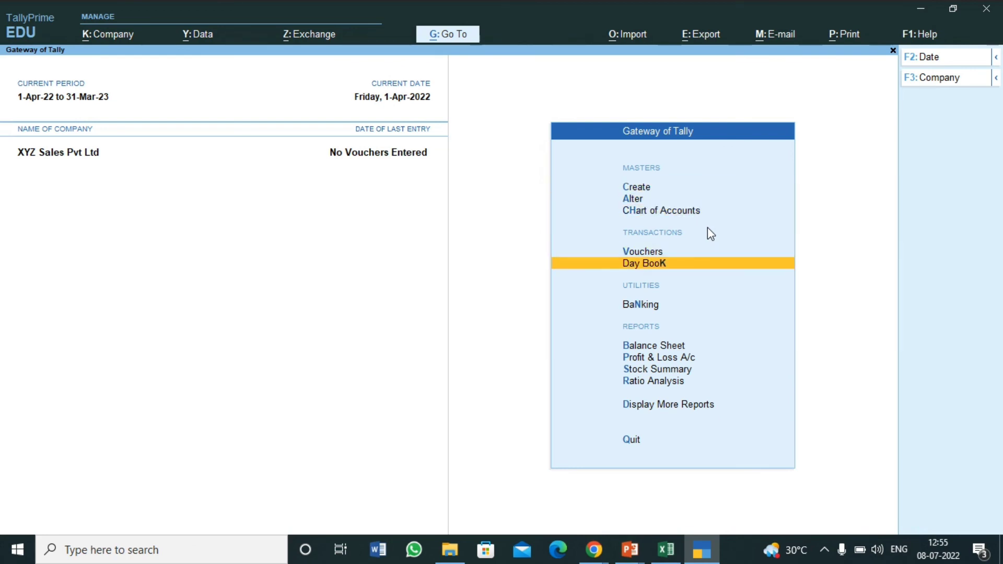
key(Down)
key(Down)
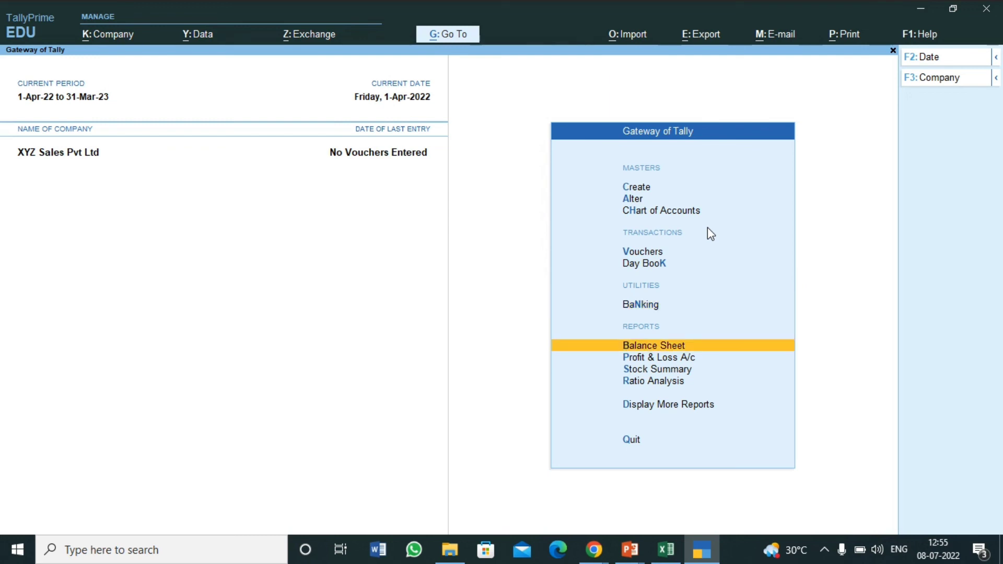
key(Down)
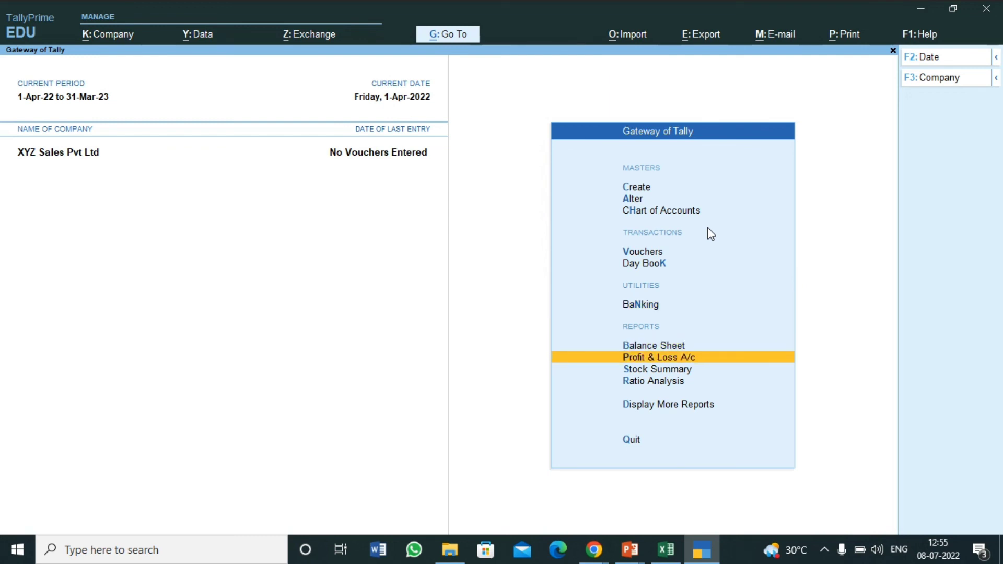
key(Down)
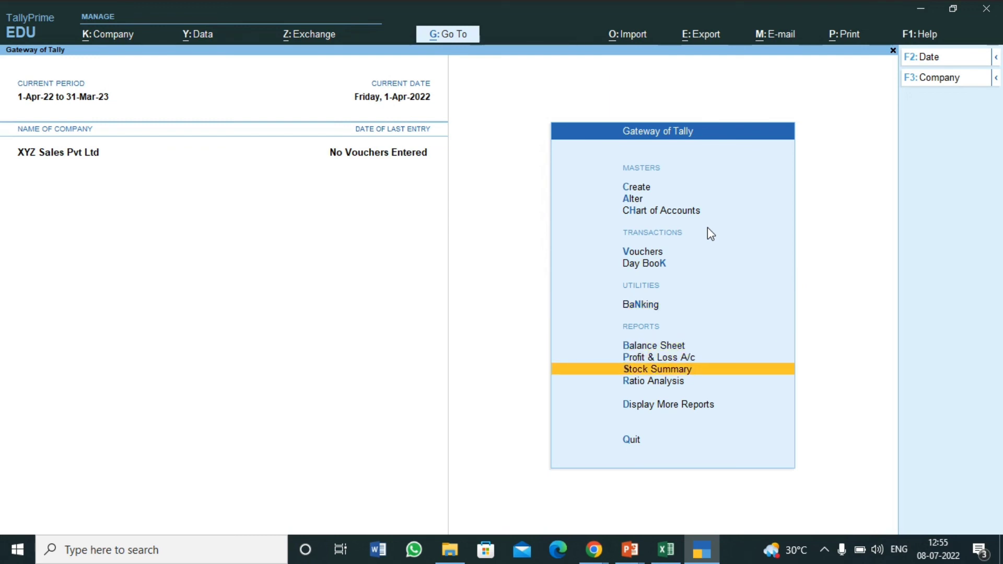